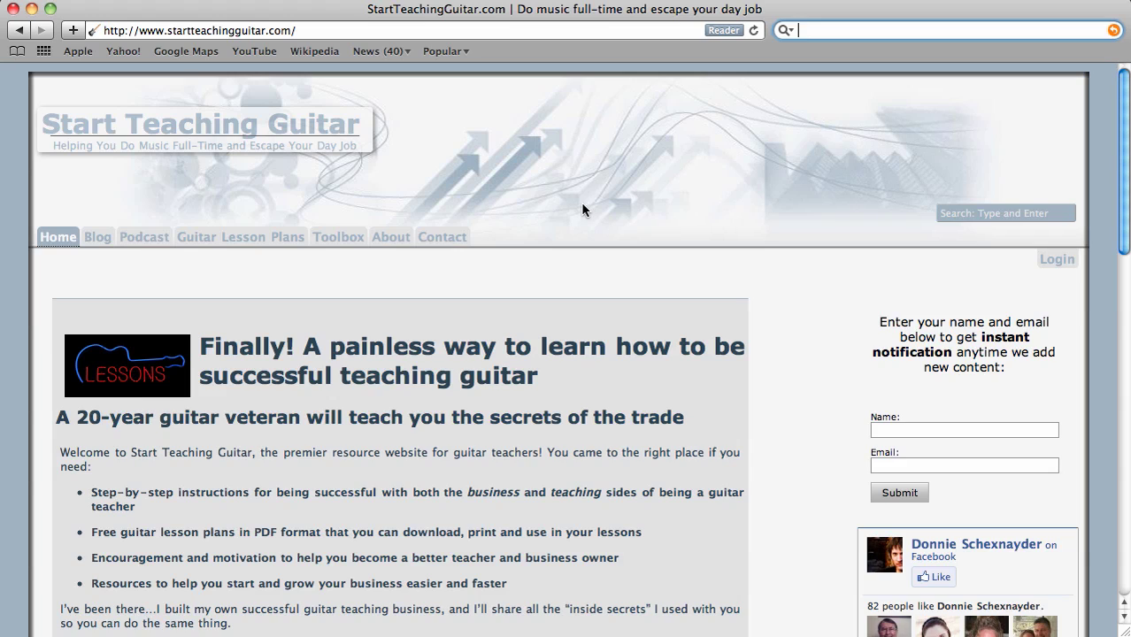
- Open the Toolbox page and scroll down to its Website hosting recommendation
left_click(345, 236)
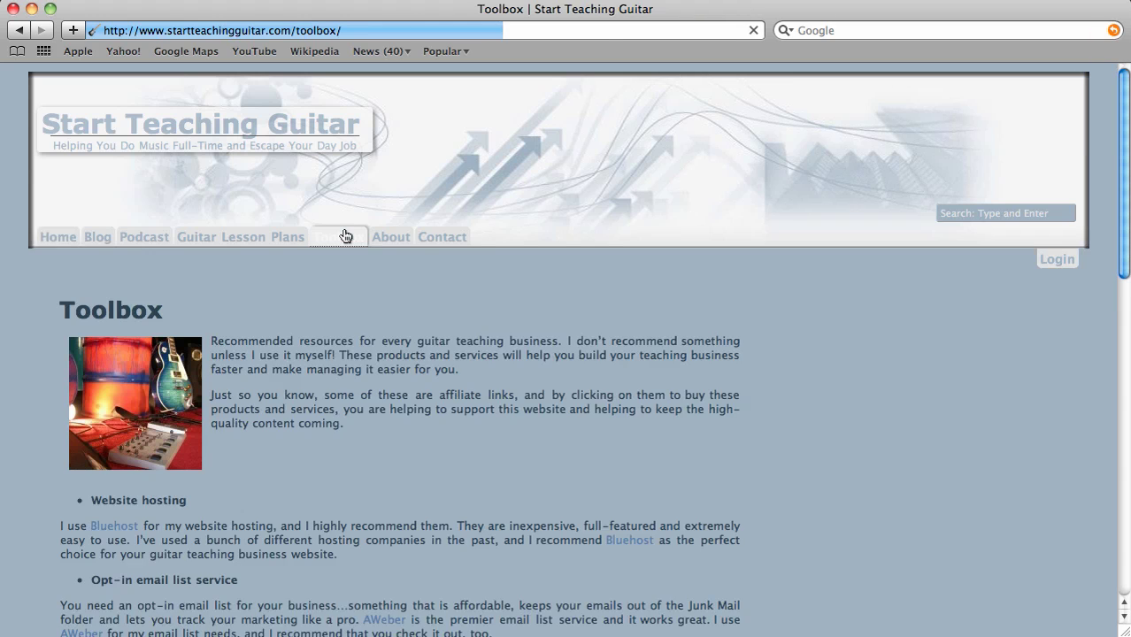
scroll(541, 346, "down", 4)
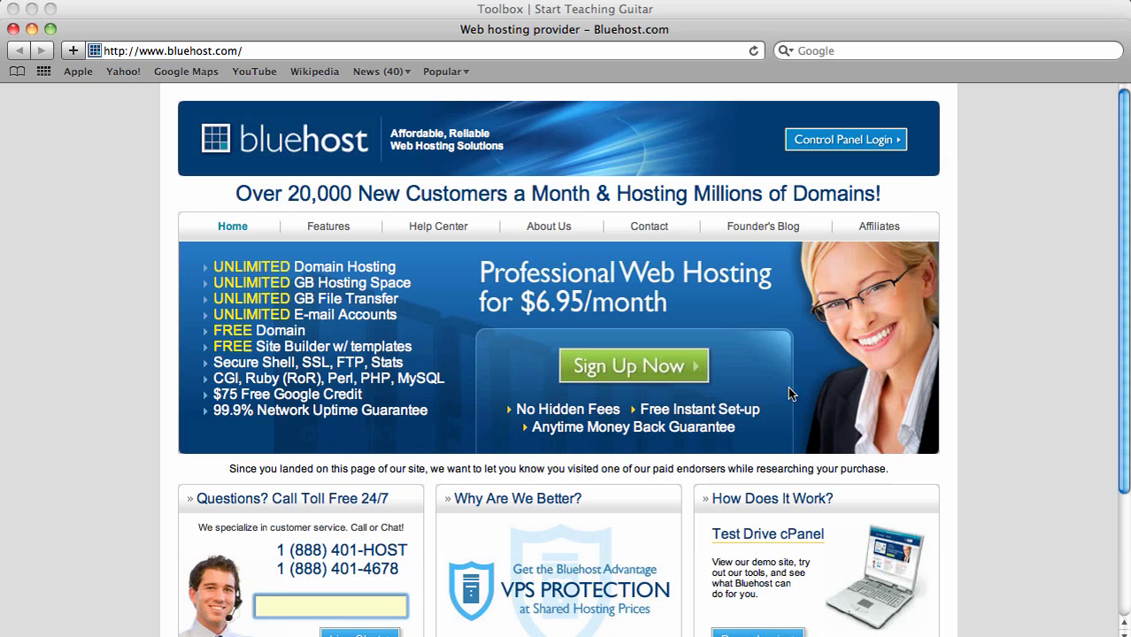
- Start the Bluehost sign-up with the new domain omahaguitarlessons and the .com ending
left_click(632, 370)
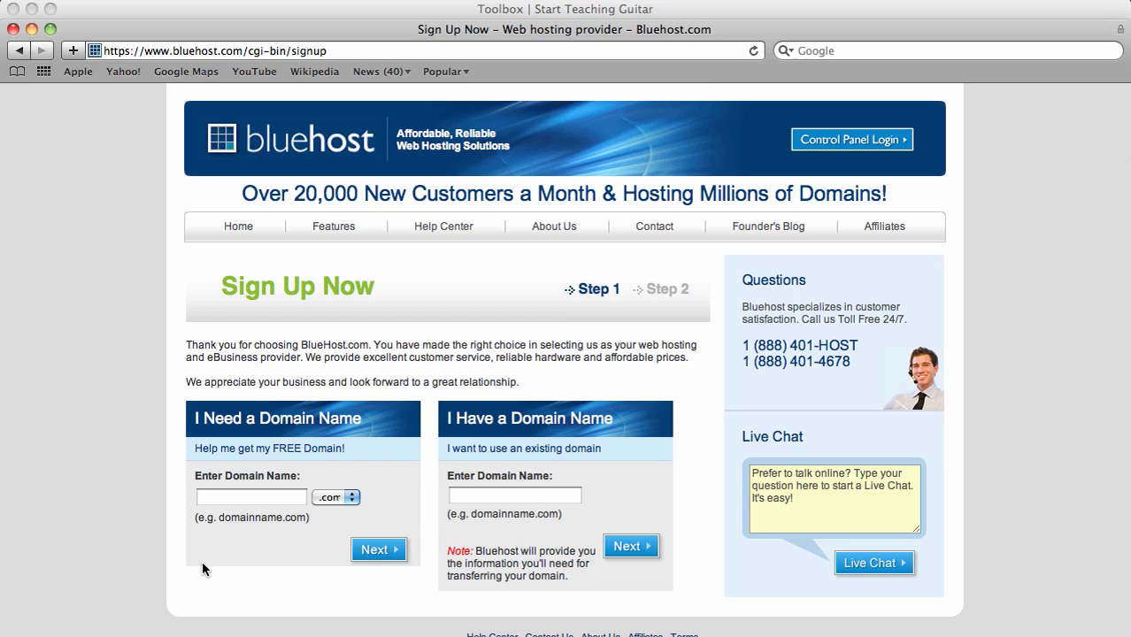
left_click(249, 497)
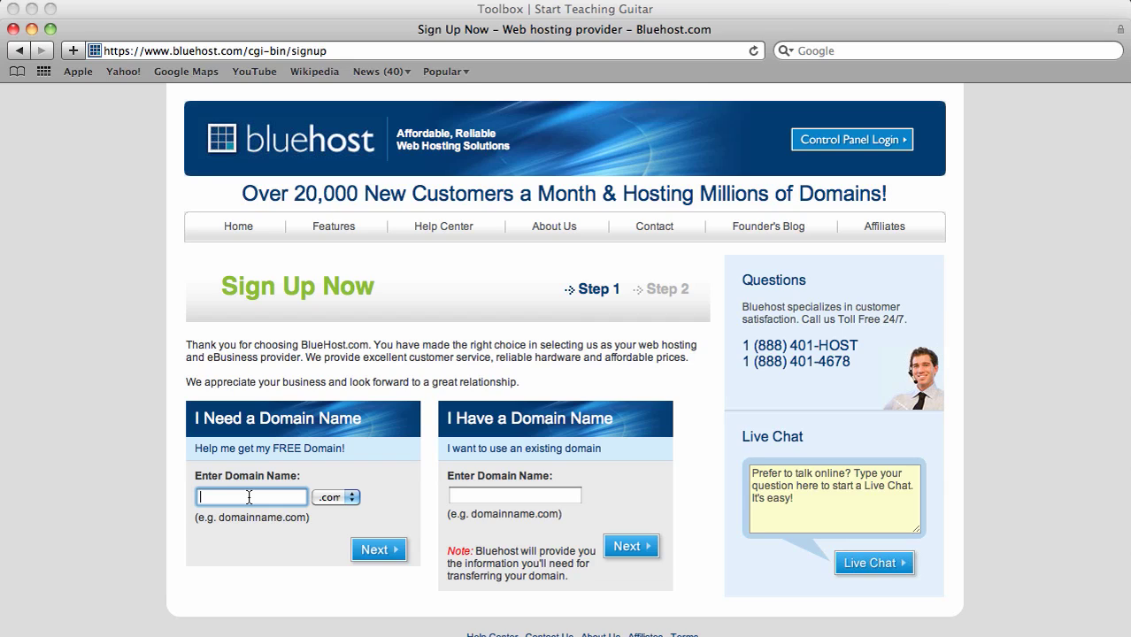
type("omahaguitarlessons")
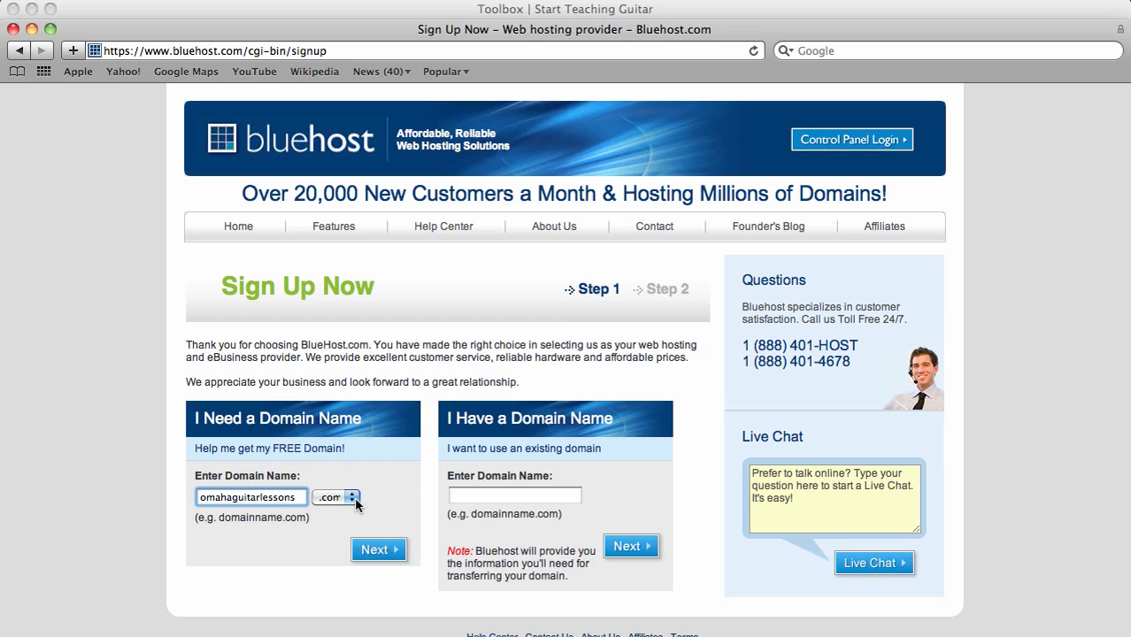
left_click(353, 499)
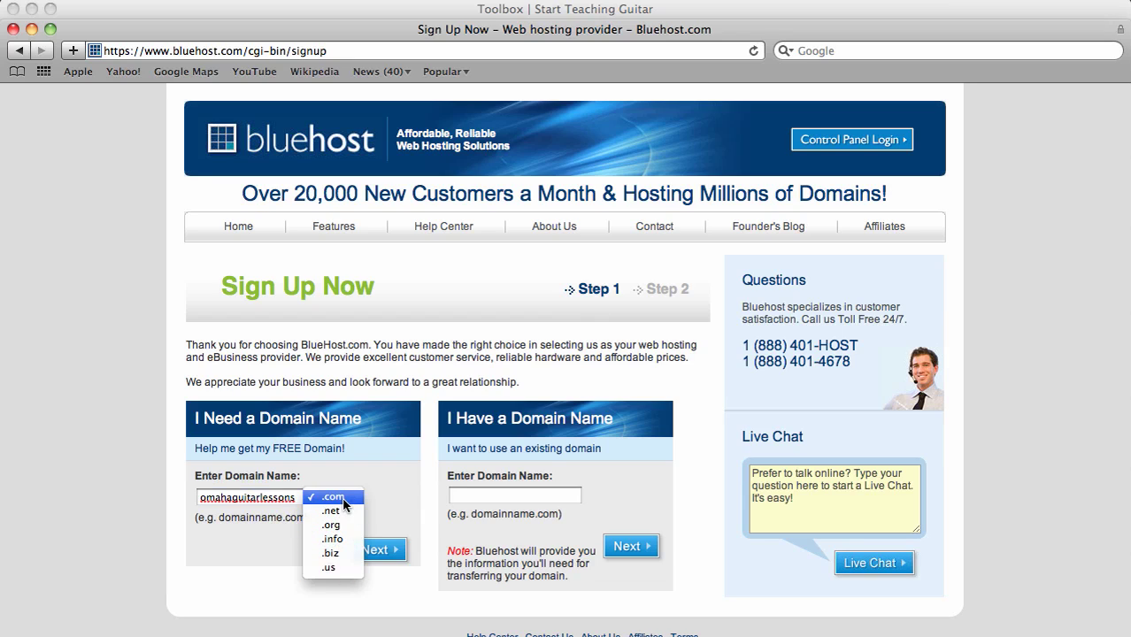
left_click(345, 499)
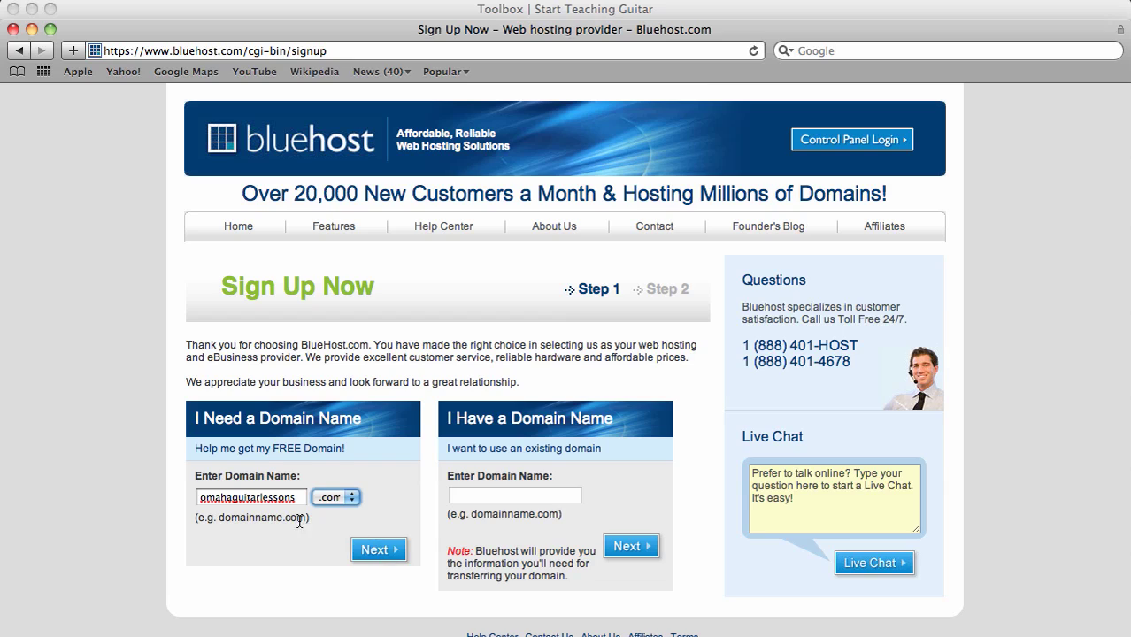
- Submit omahaguitarlessons.com and scroll through Account Information down to Package Information
left_click(379, 549)
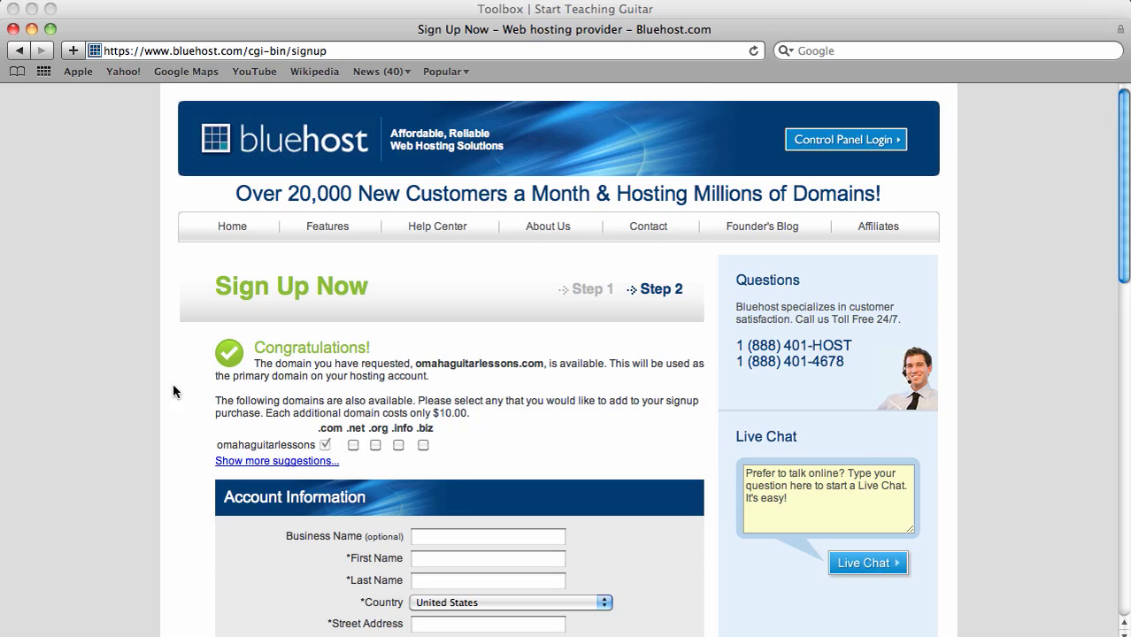
scroll(131, 395, "down", 3)
scroll(131, 391, "down", 4)
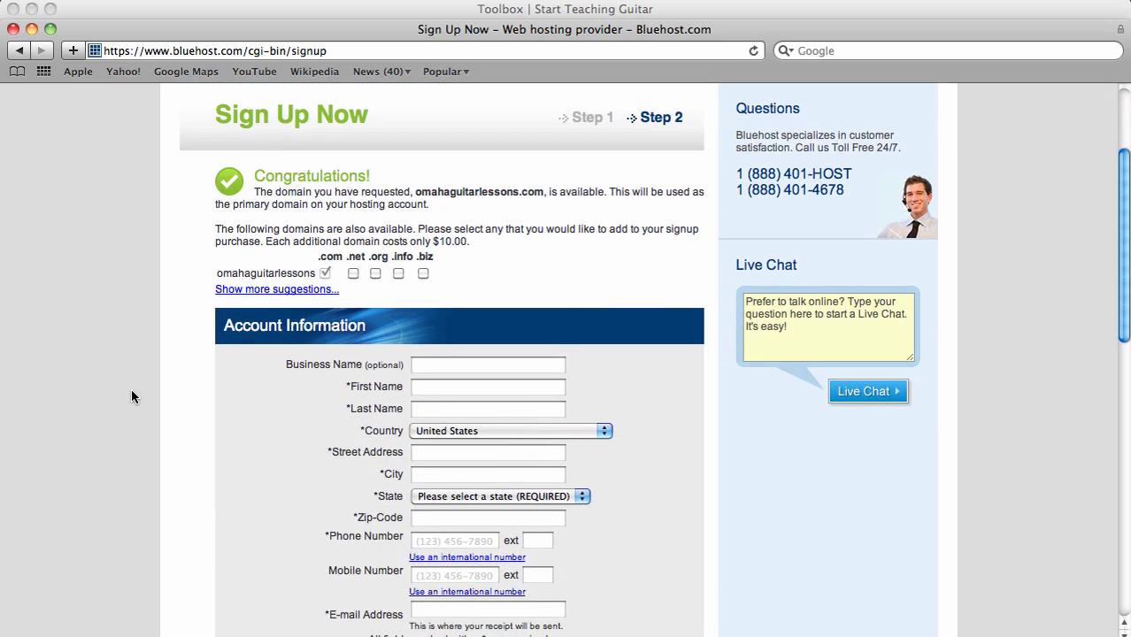
scroll(131, 389, "down", 7)
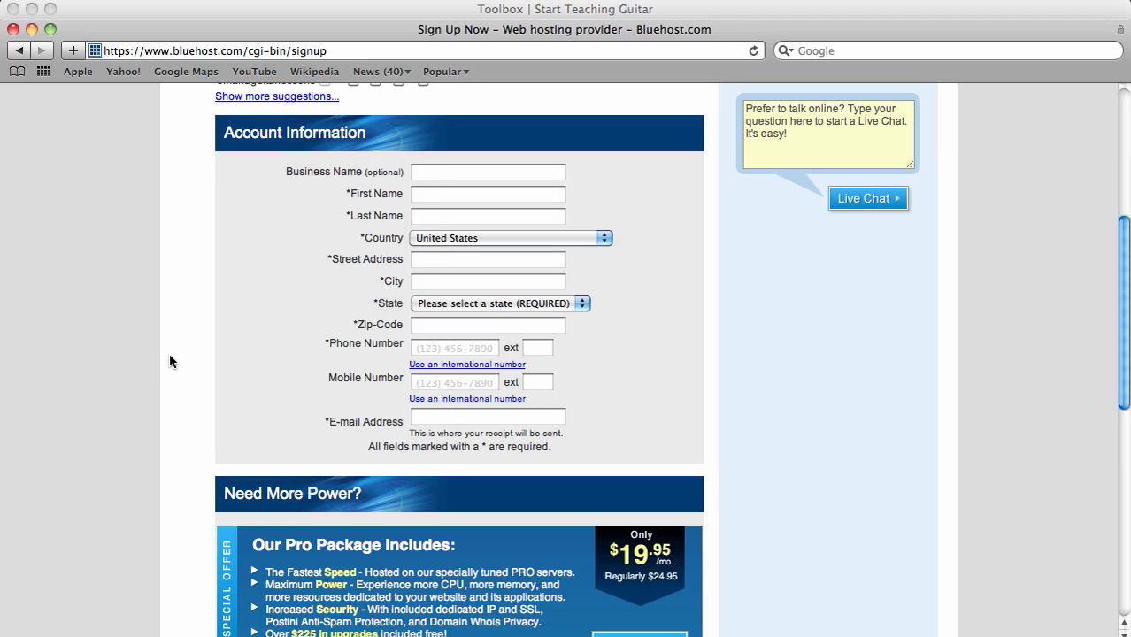
scroll(170, 361, "down", 5)
scroll(170, 361, "down", 10)
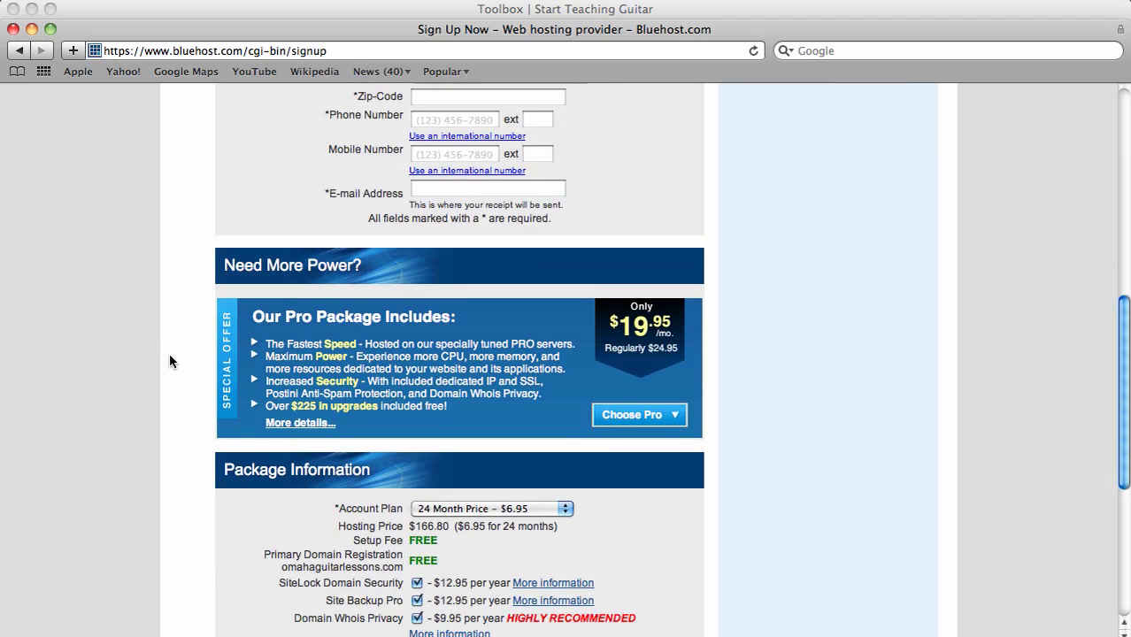
scroll(169, 353, "down", 4)
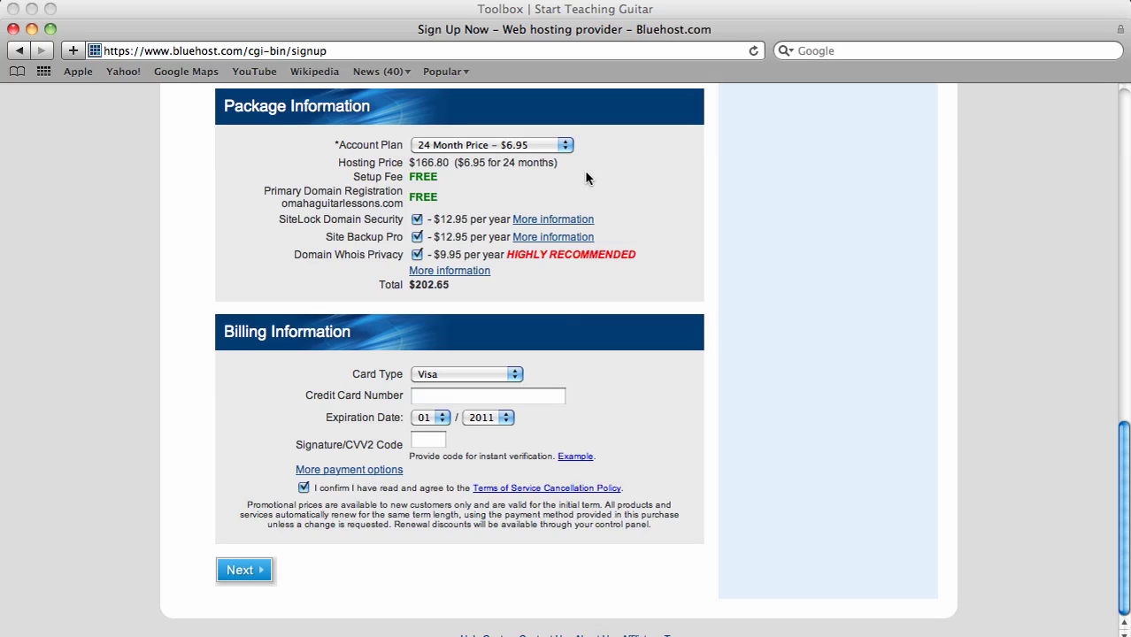
- Switch the account plan to 12 Month Price – $7.95 and scroll down to the Next button
left_click(565, 145)
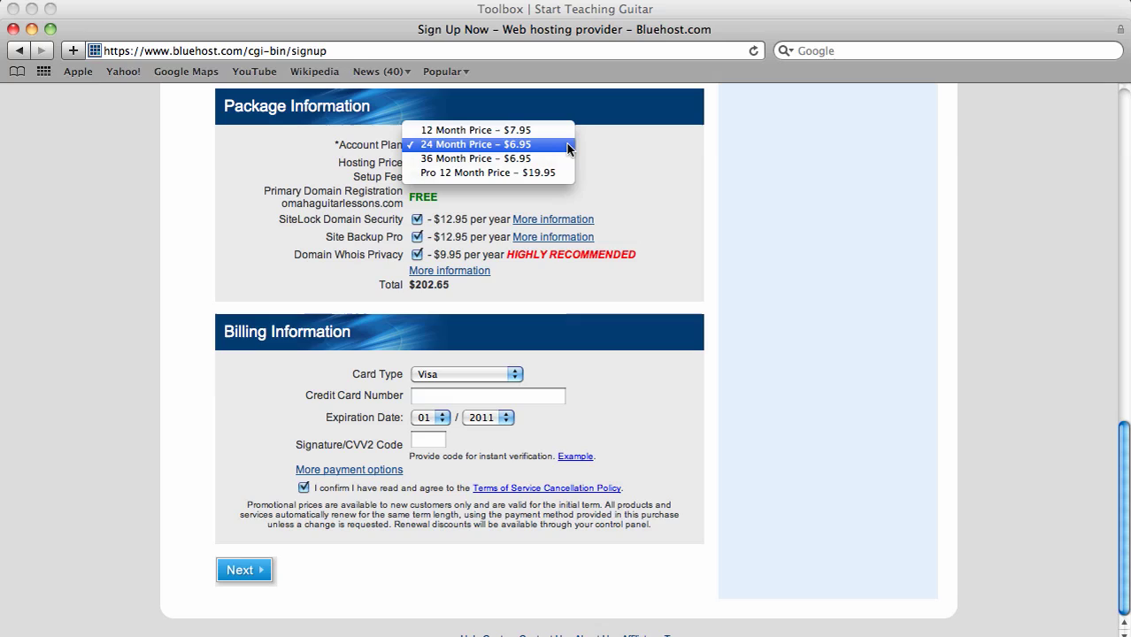
left_click(549, 130)
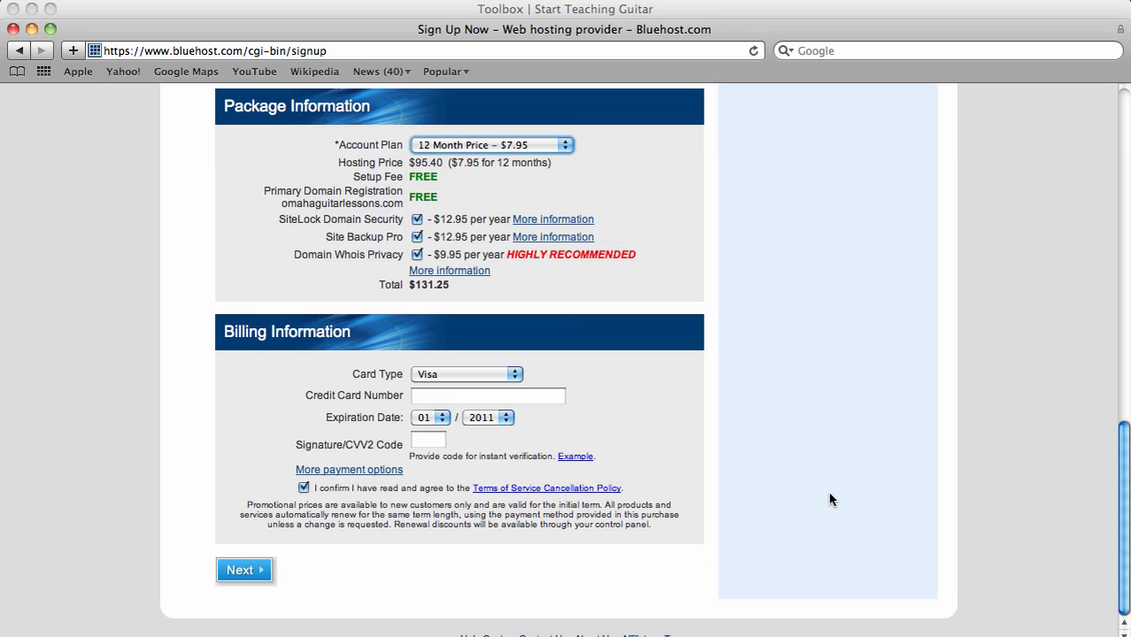
scroll(830, 498, "up", 12)
scroll(830, 500, "down", 11)
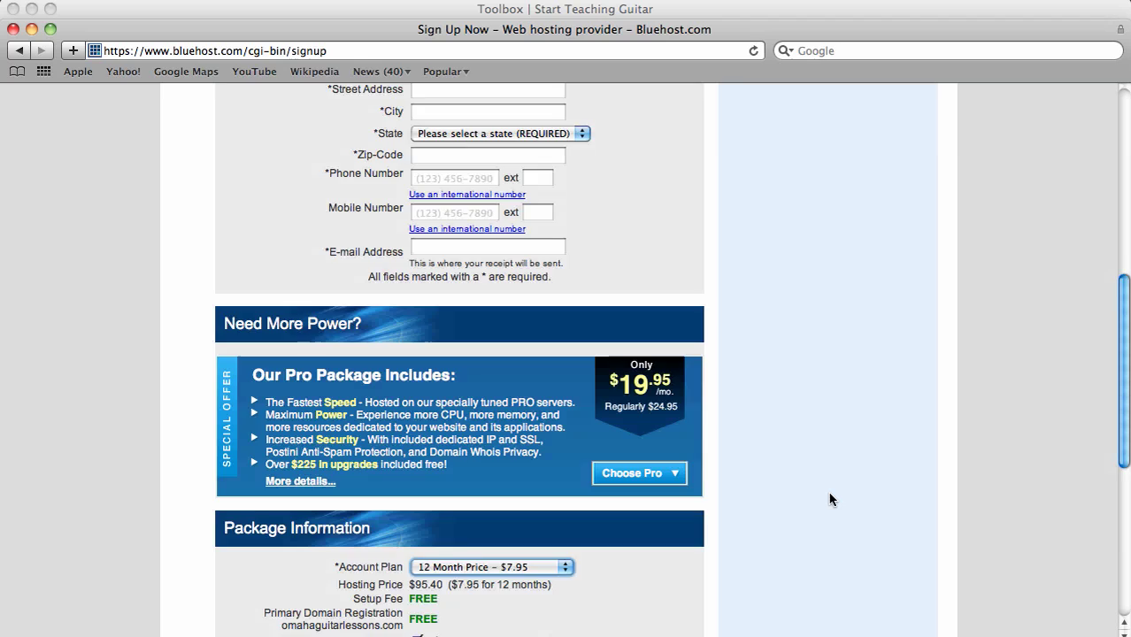
scroll(830, 500, "down", 3)
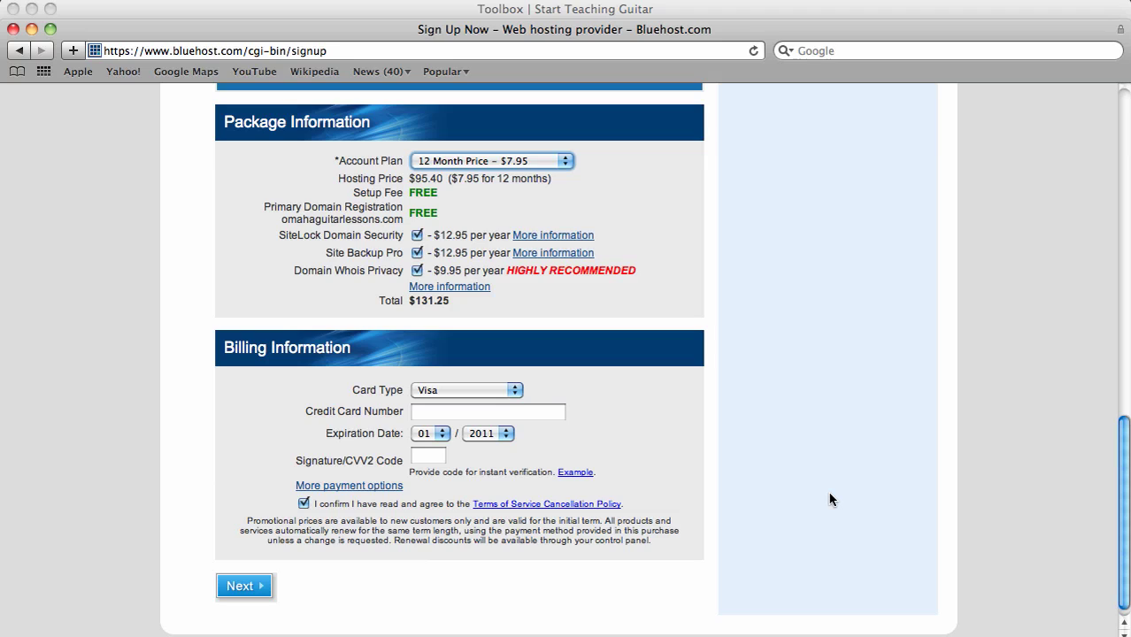
scroll(830, 500, "down", 1)
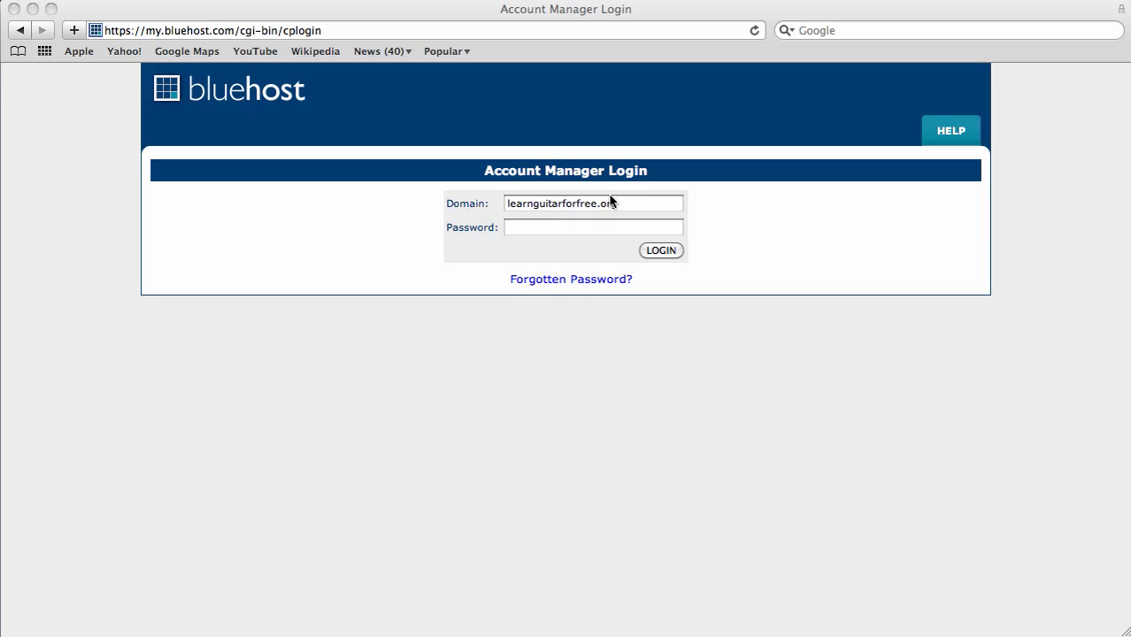
- Log in to the learnguitarforfree.org account with its password to reach cPanel
left_click(564, 226)
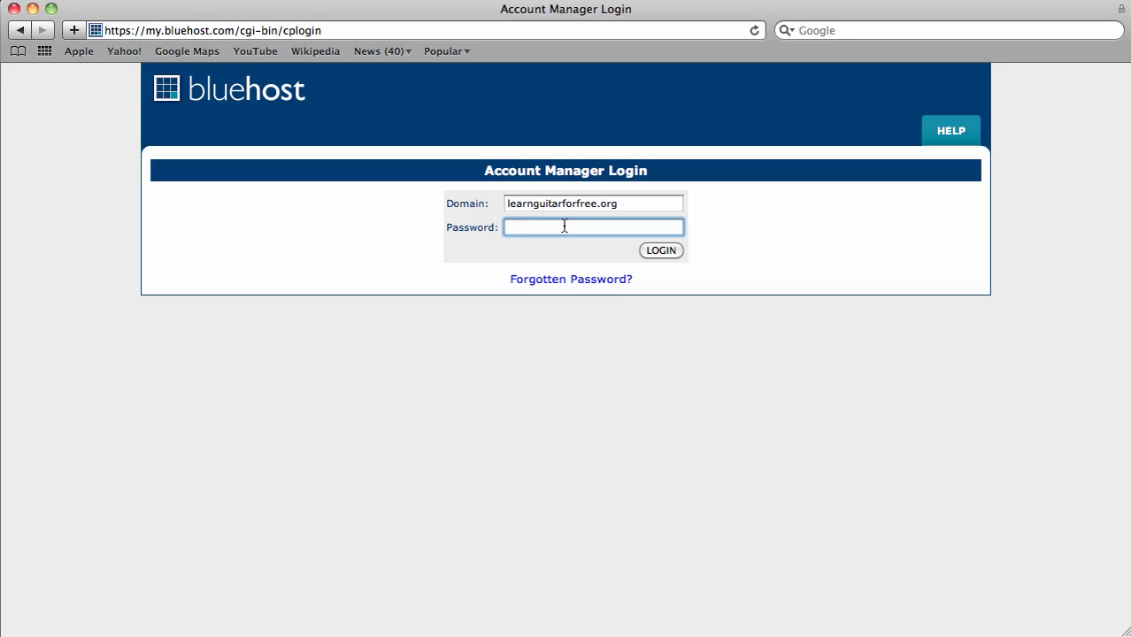
type("••••••••••")
left_click(669, 252)
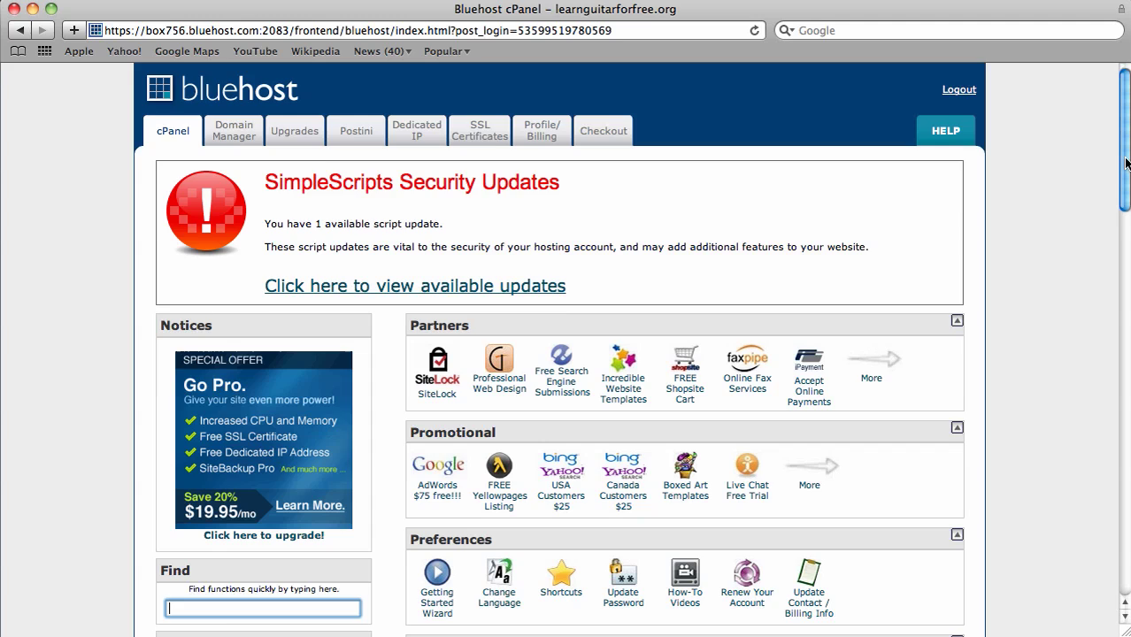
- Scroll cPanel down to Software/Services and launch SimpleScripts
scroll(1126, 170, "down", 1)
left_click_drag(1126, 170, 1124, 229)
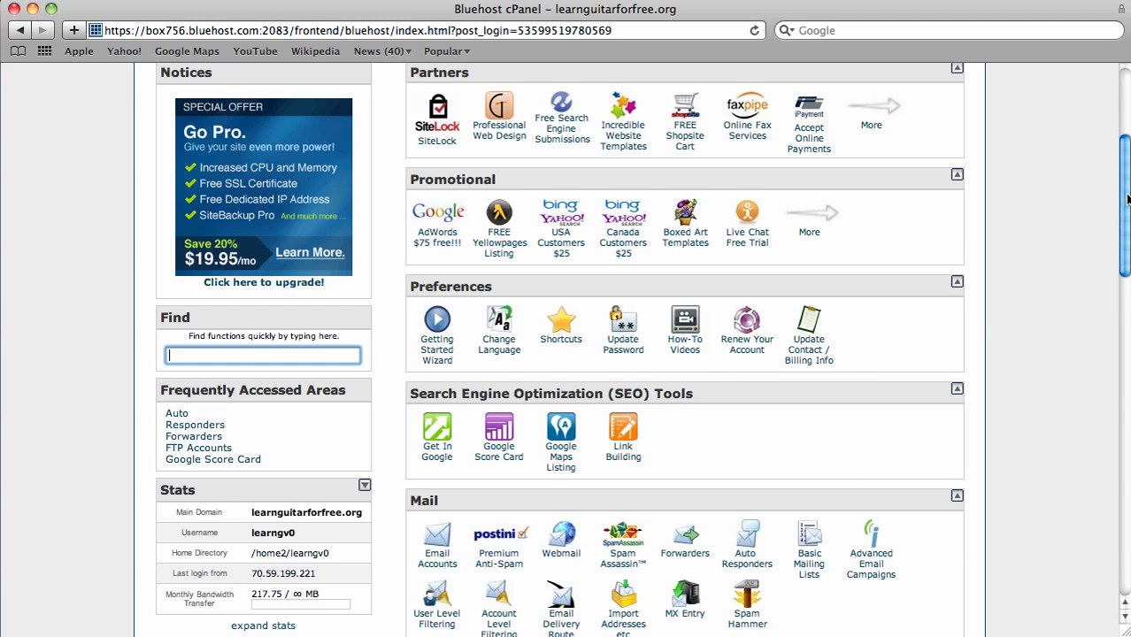
left_click_drag(1124, 198, 1126, 506)
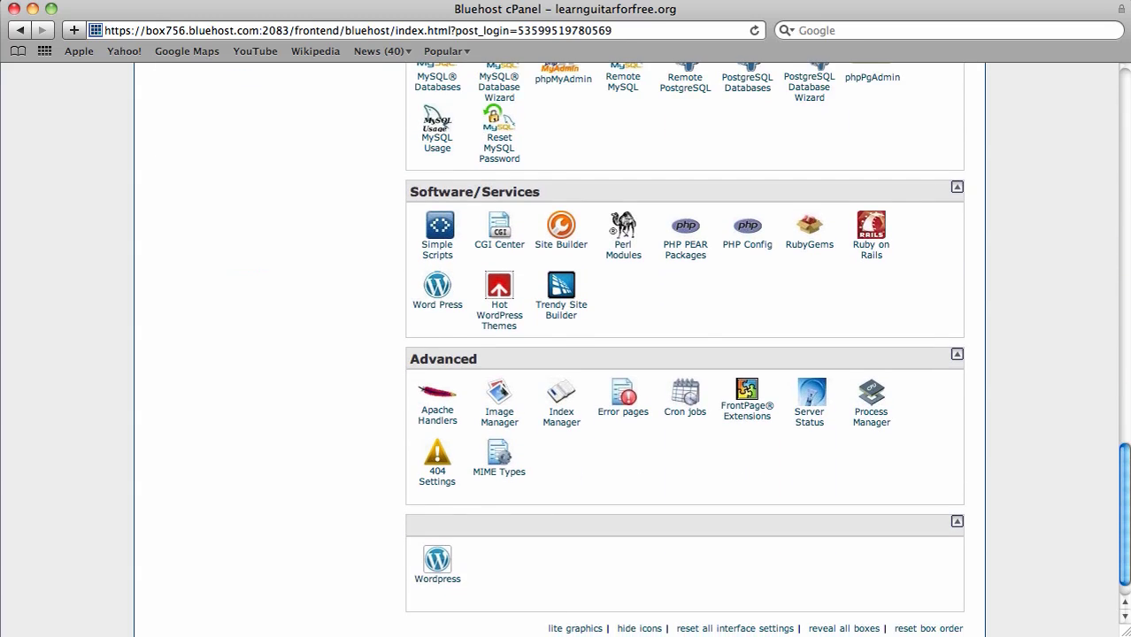
left_click(436, 250)
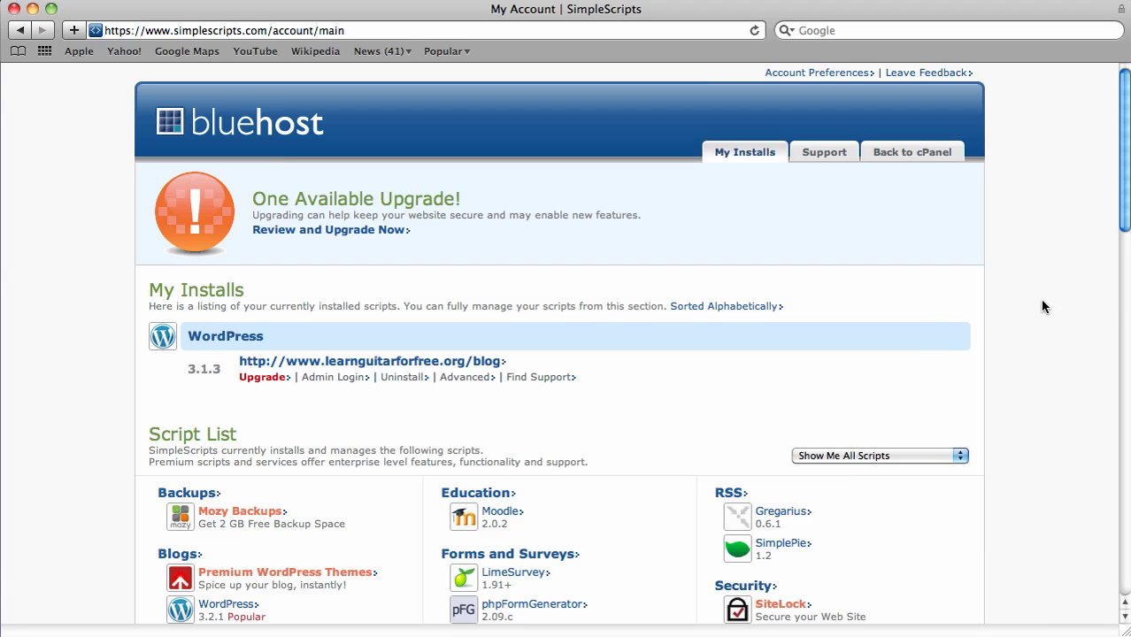
- Scroll through the SimpleScripts Script List and back up to WordPress 3.2.1 under Blogs
scroll(1043, 305, "down", 2)
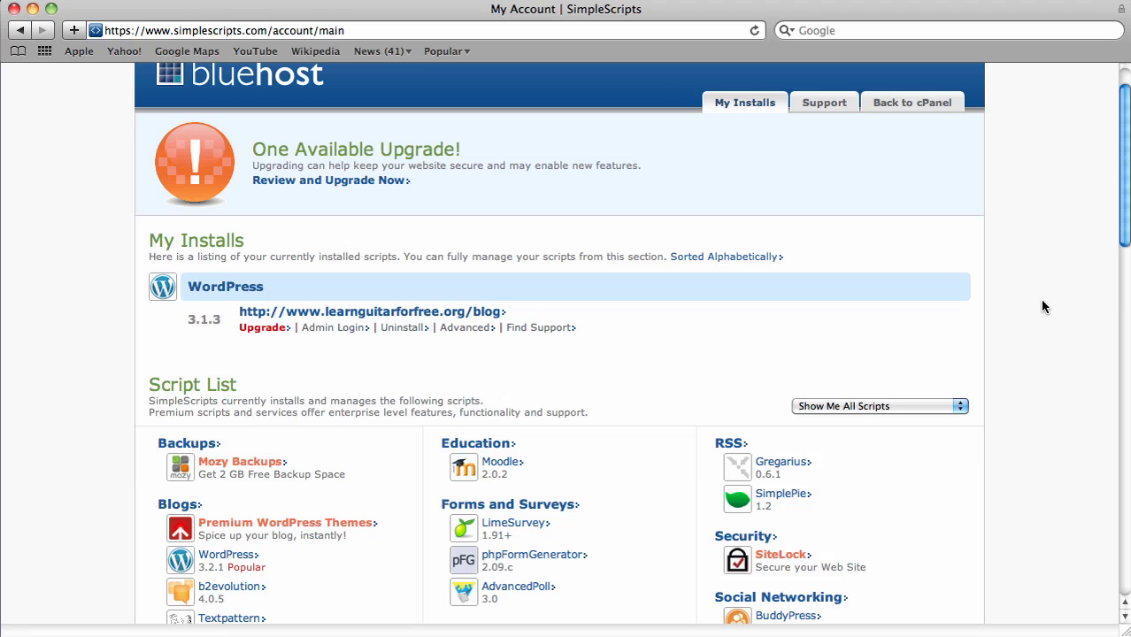
scroll(1042, 305, "down", 4)
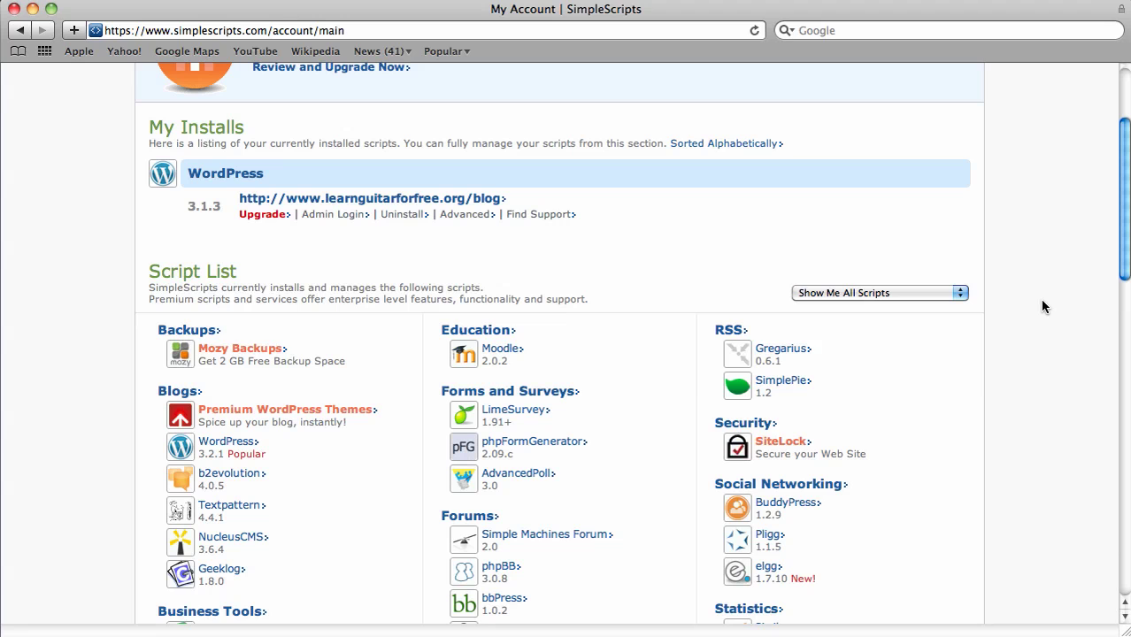
scroll(1042, 306, "up", 5)
scroll(1043, 305, "down", 5)
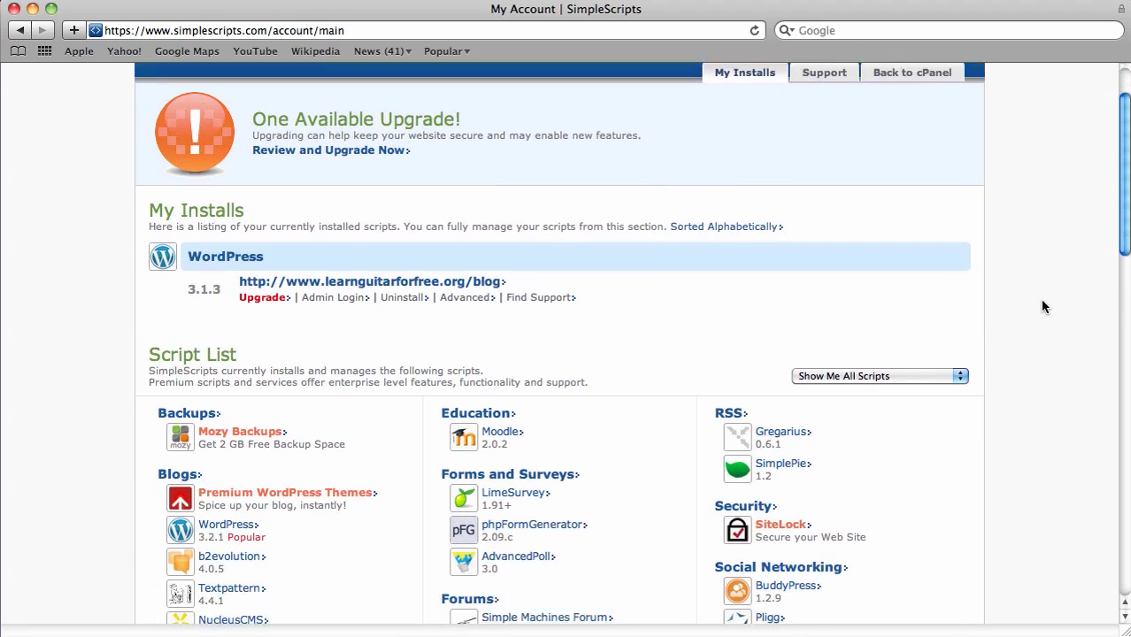
scroll(1042, 305, "down", 8)
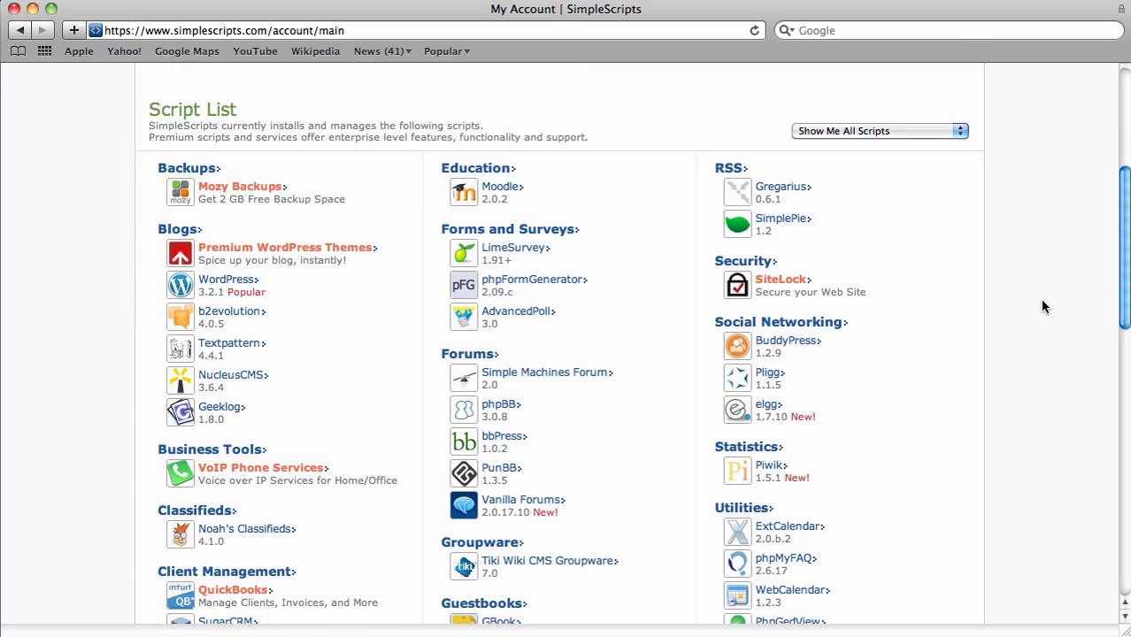
scroll(1042, 305, "down", 5)
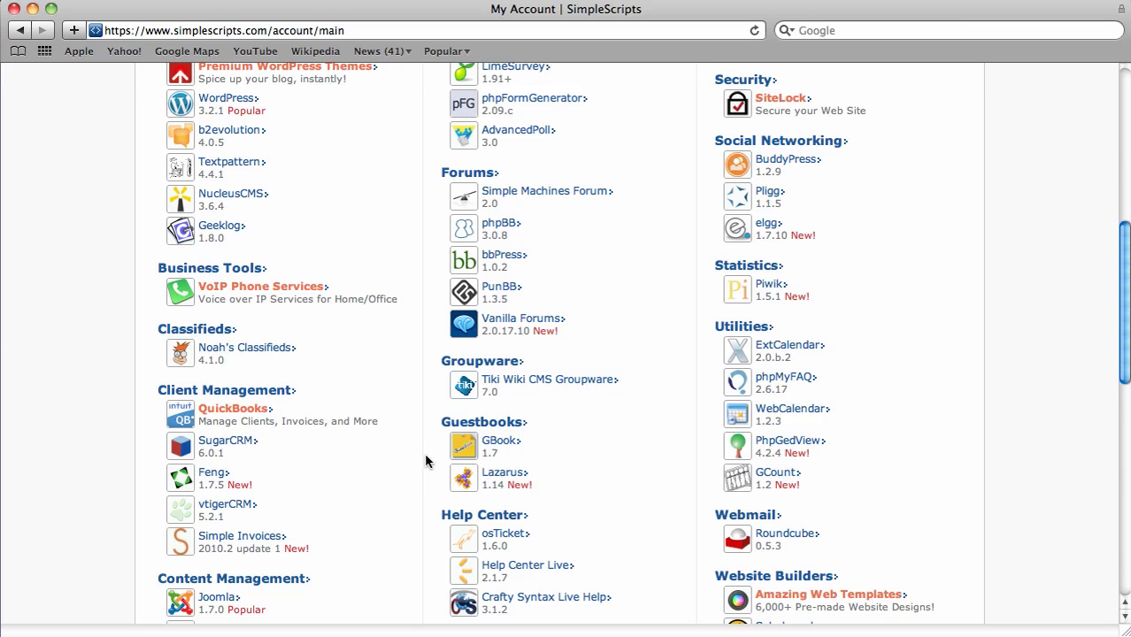
scroll(691, 297, "down", 1)
scroll(691, 298, "up", 3)
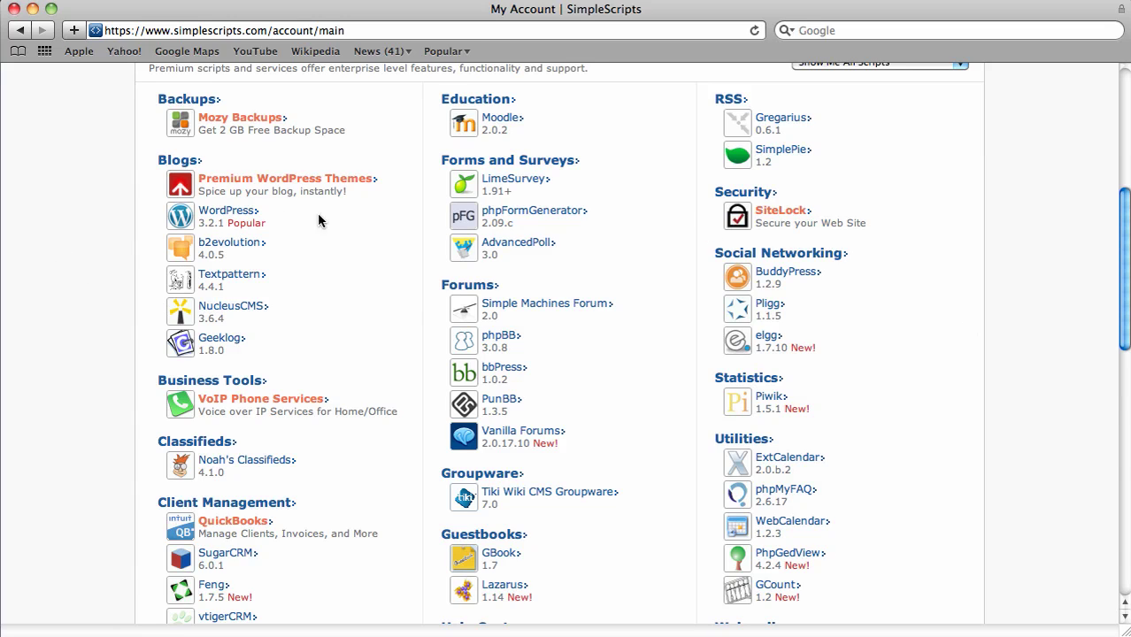
scroll(338, 217, "up", 2)
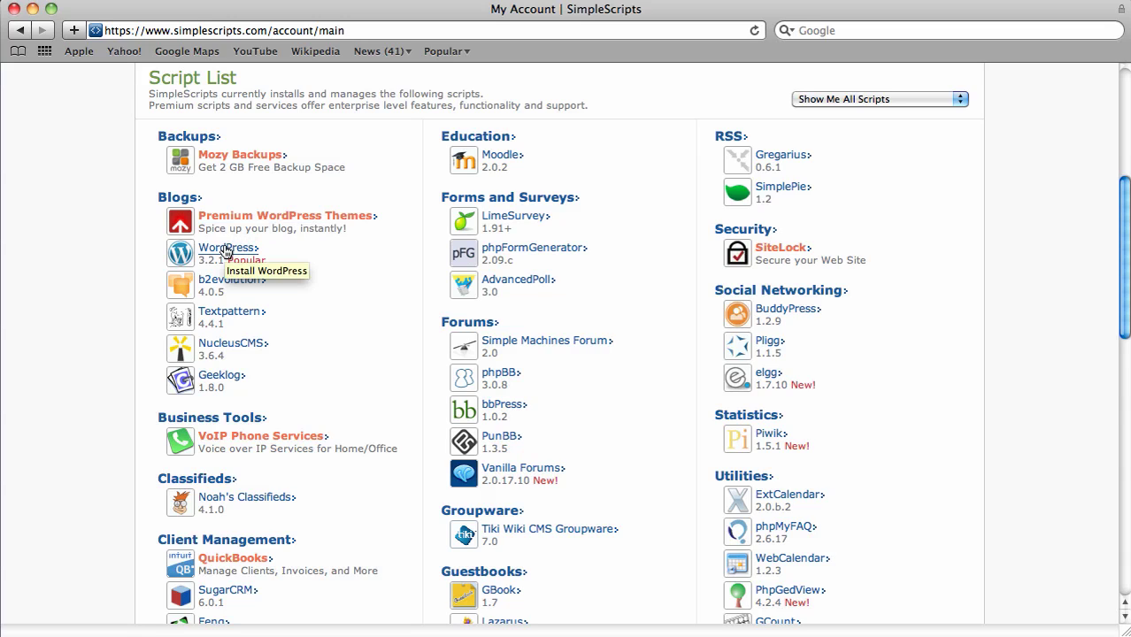
- Pick WordPress under Blogs and choose to install a brand new version
left_click(226, 250)
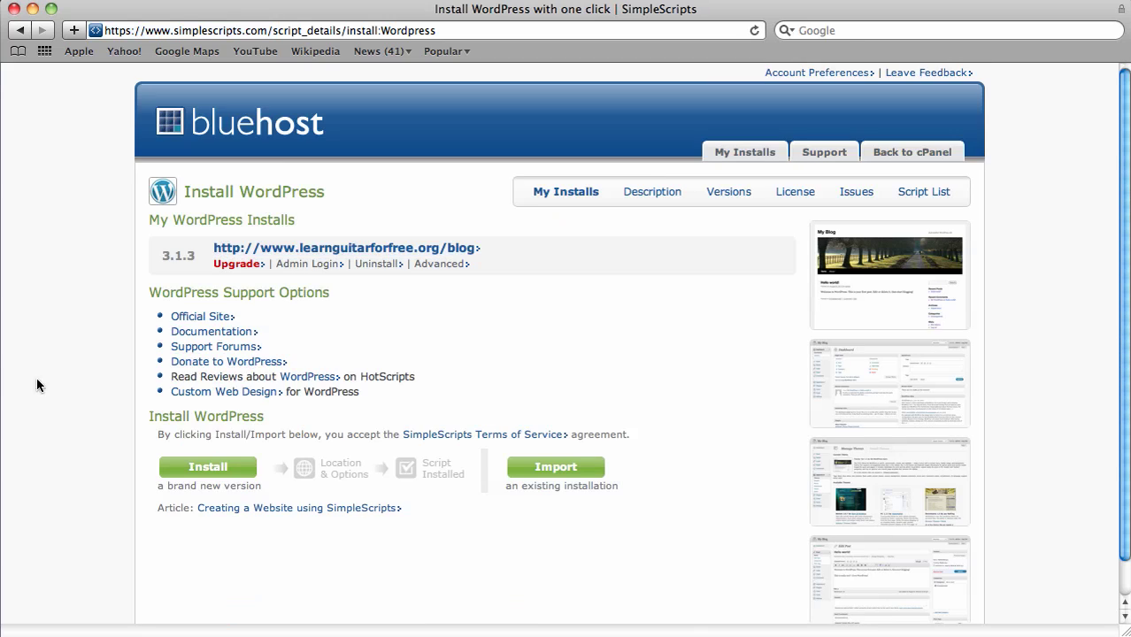
scroll(19, 380, "down", 1)
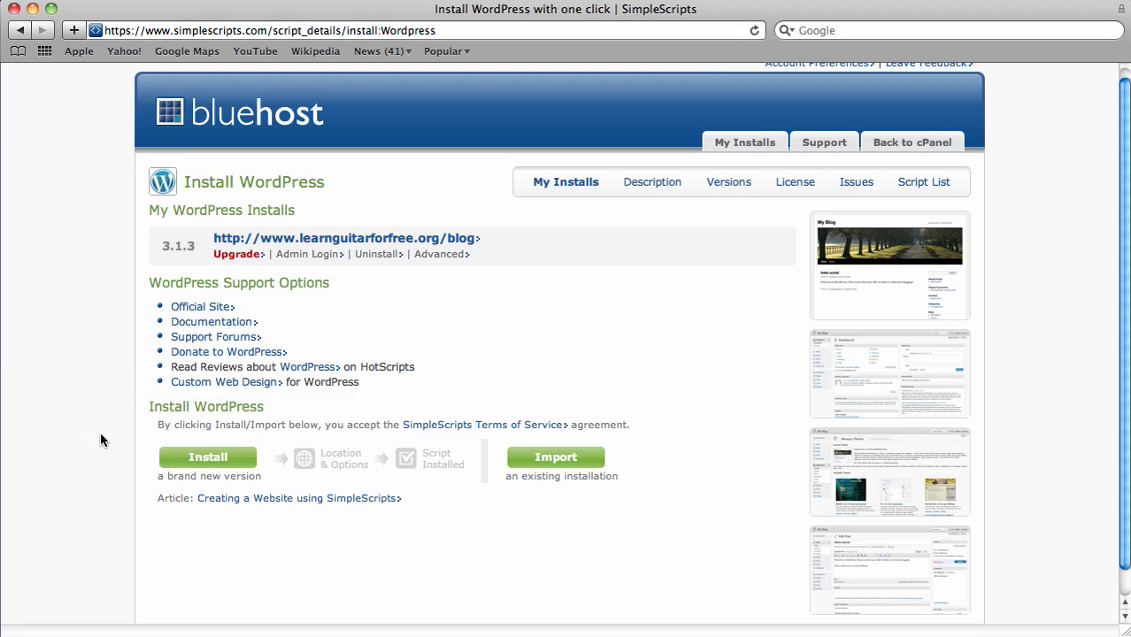
left_click(227, 466)
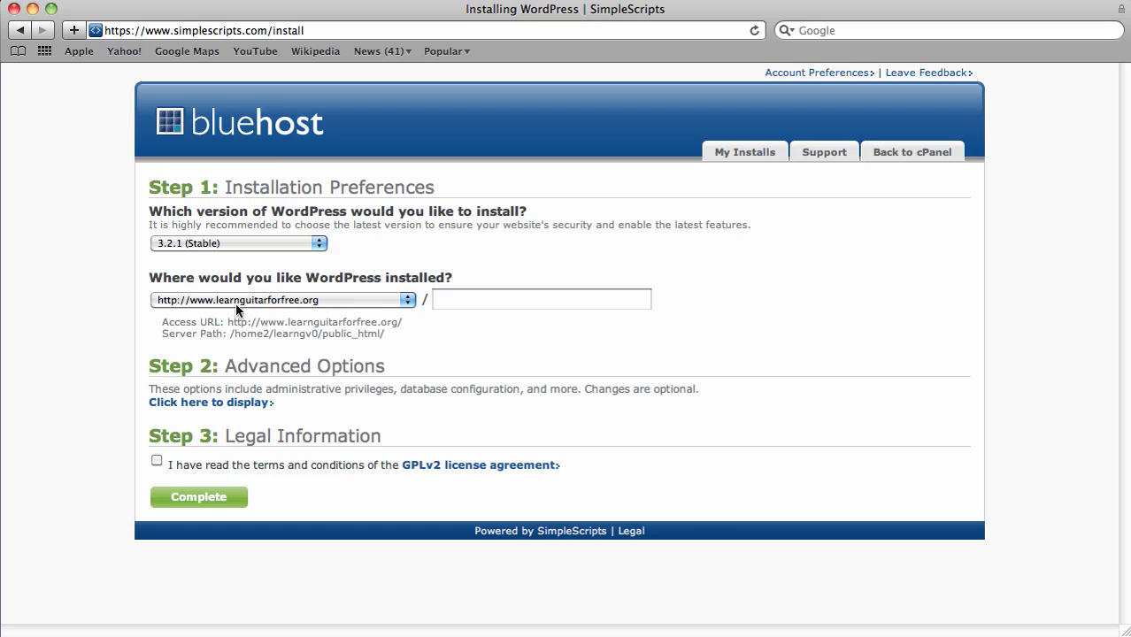
- Install into the temp folder and name the site Omaha Guitar Lessons in the advanced options
left_click(479, 301)
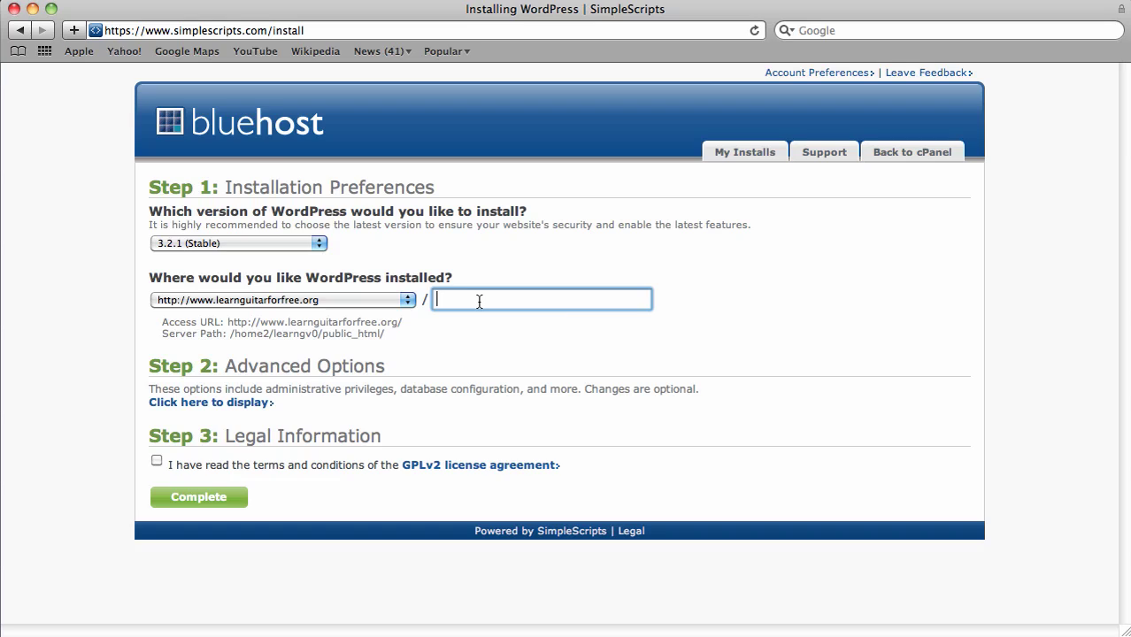
type("temp")
left_click(223, 404)
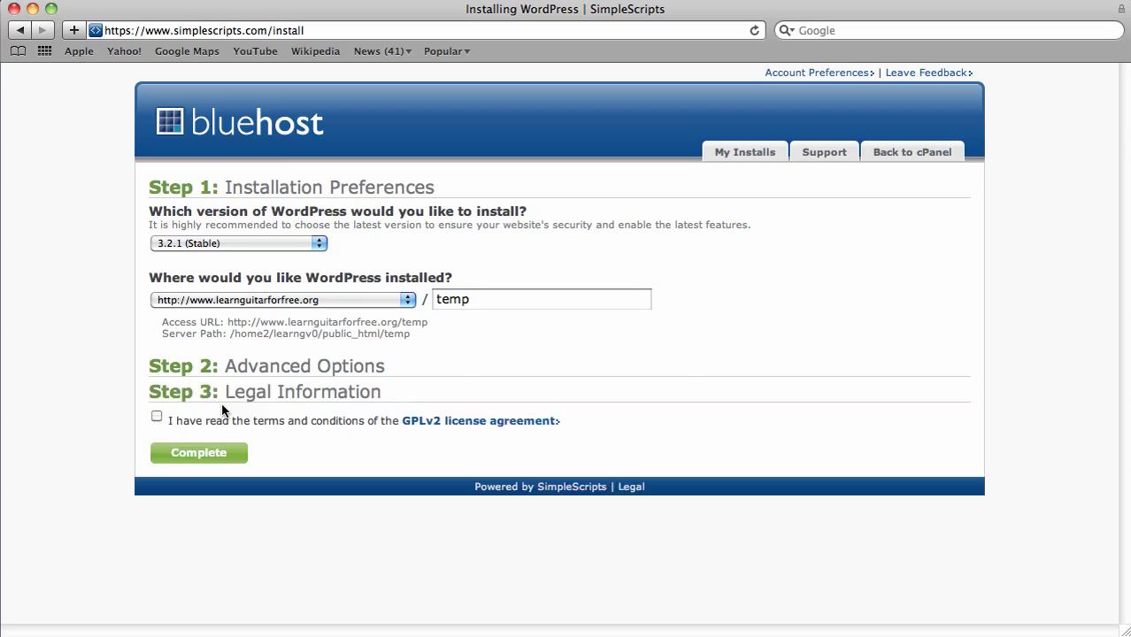
triple_click(242, 420)
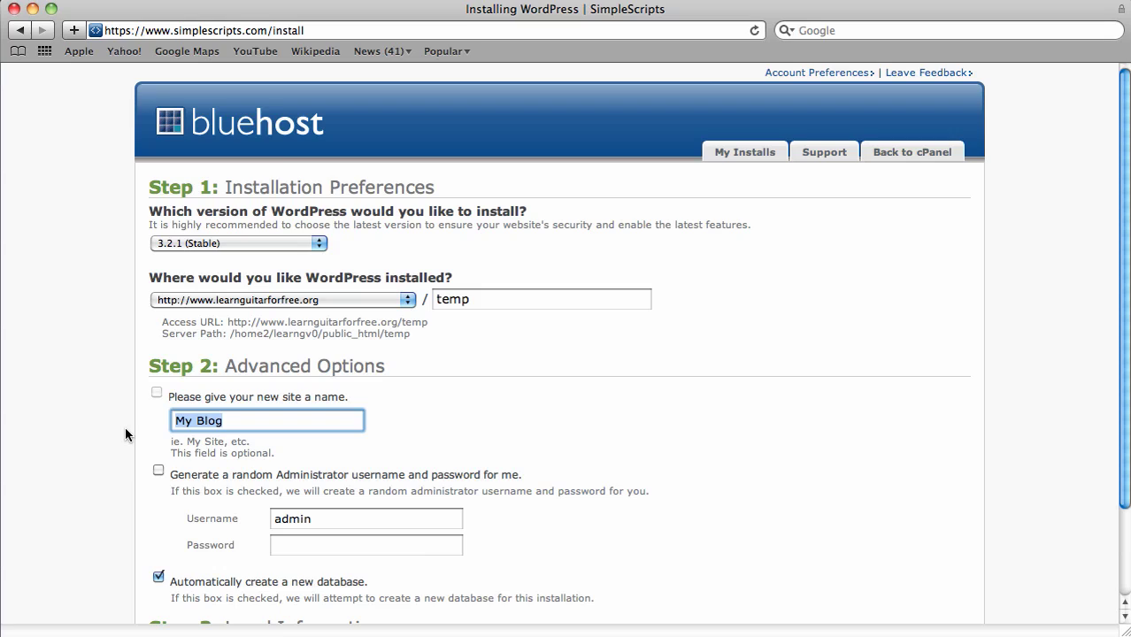
type("o")
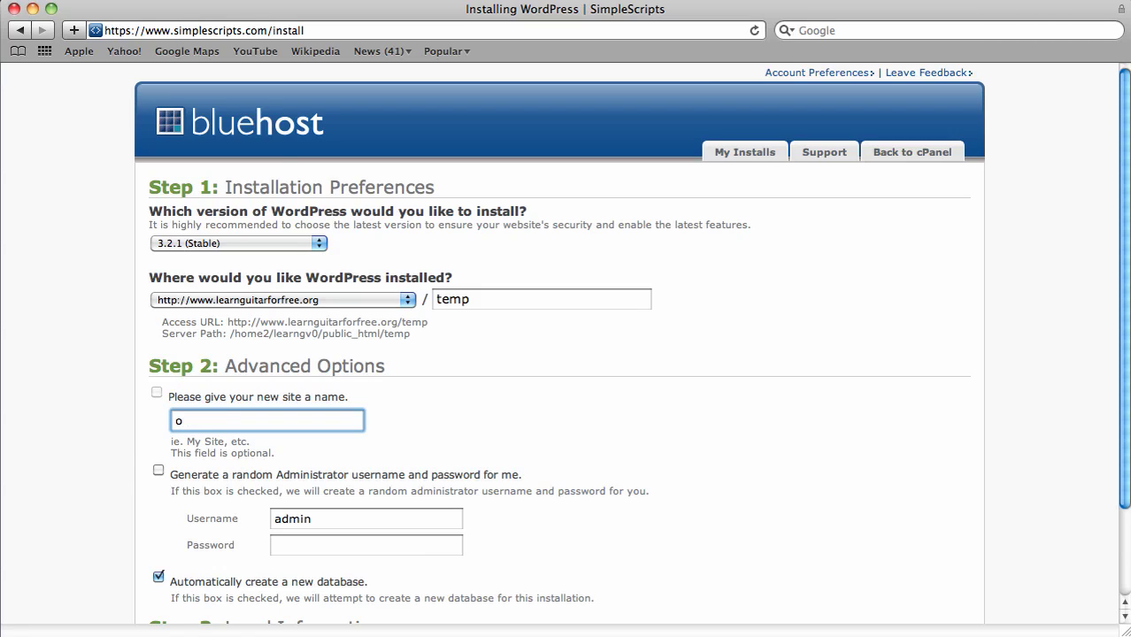
key("BackSpace")
type("Omaha Guitar Lessons")
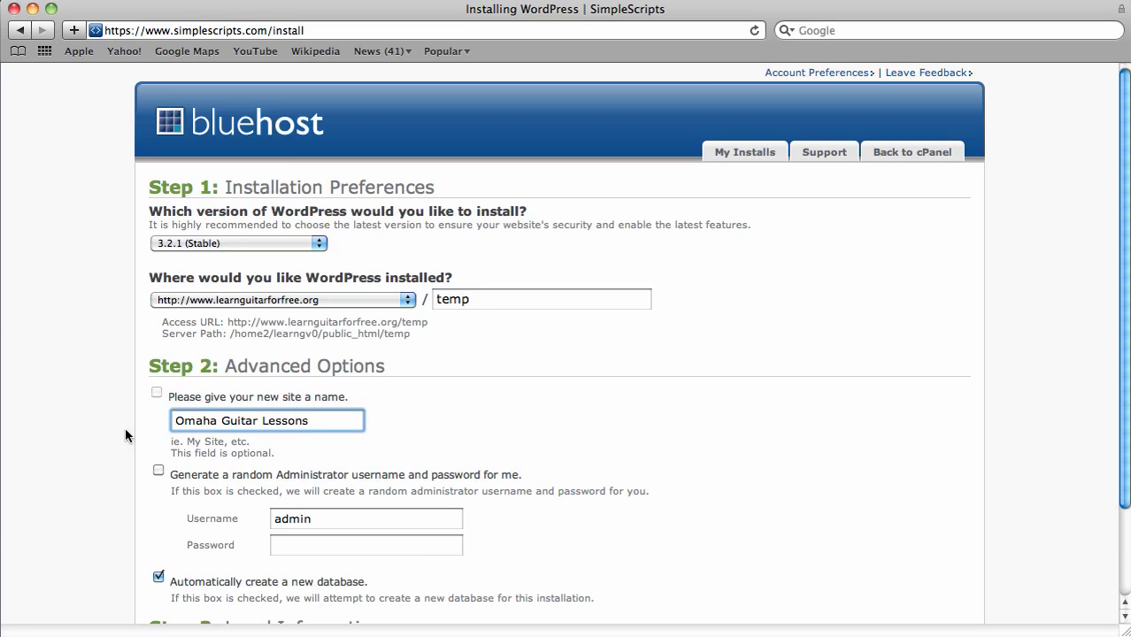
- Set a custom admin username and password, and accept the GPLv2 licence terms
left_click_drag(323, 514, 267, 518)
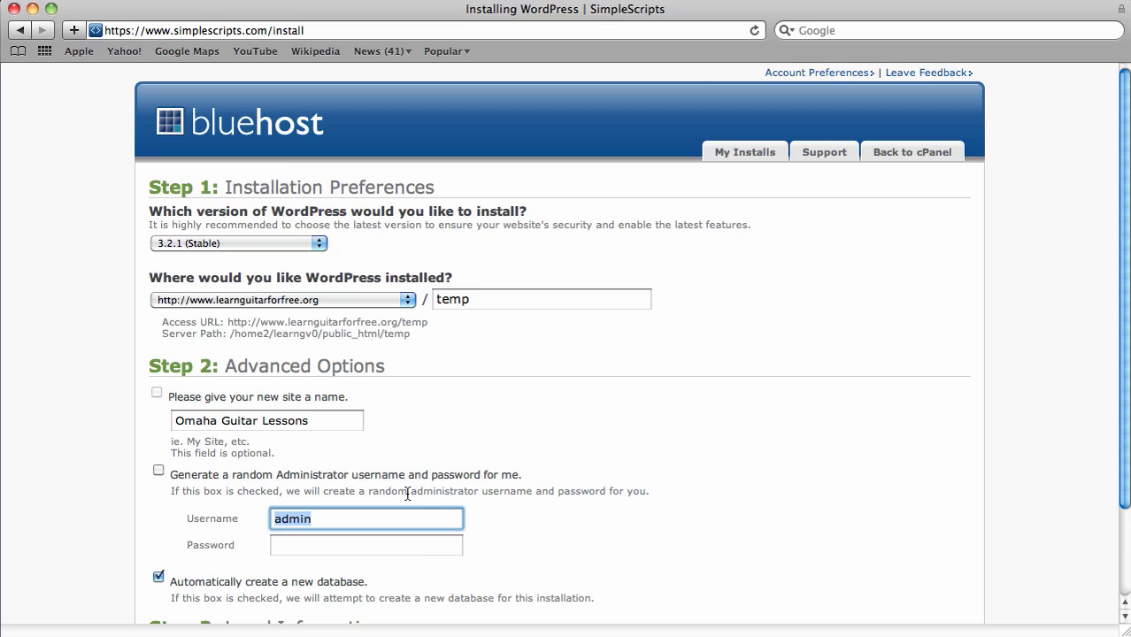
scroll(607, 434, "down", 2)
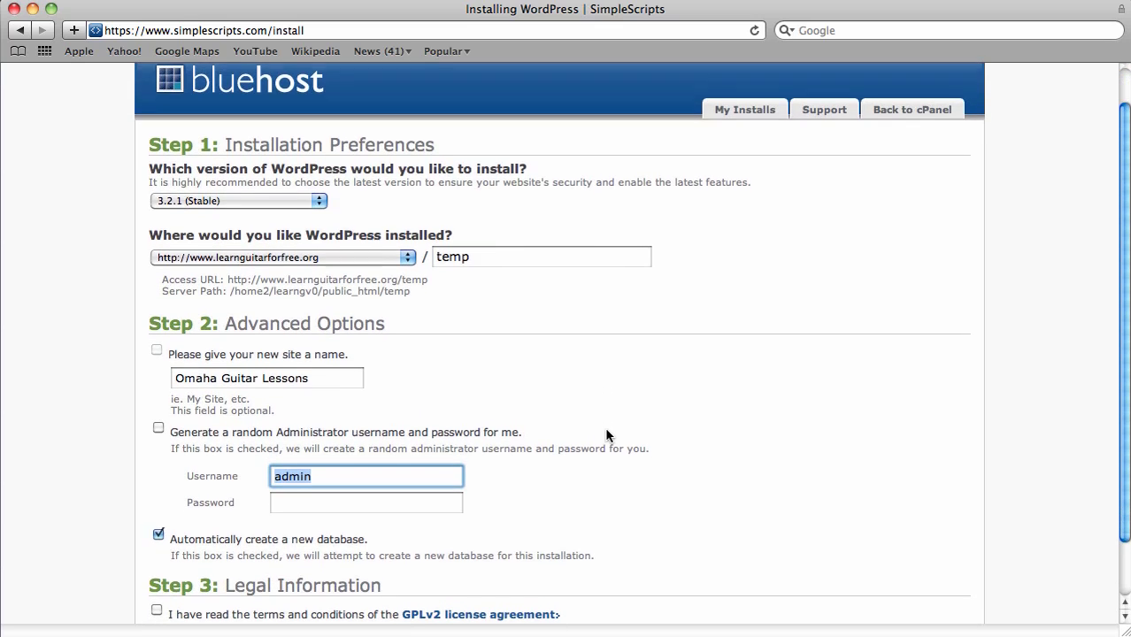
scroll(606, 434, "down", 3)
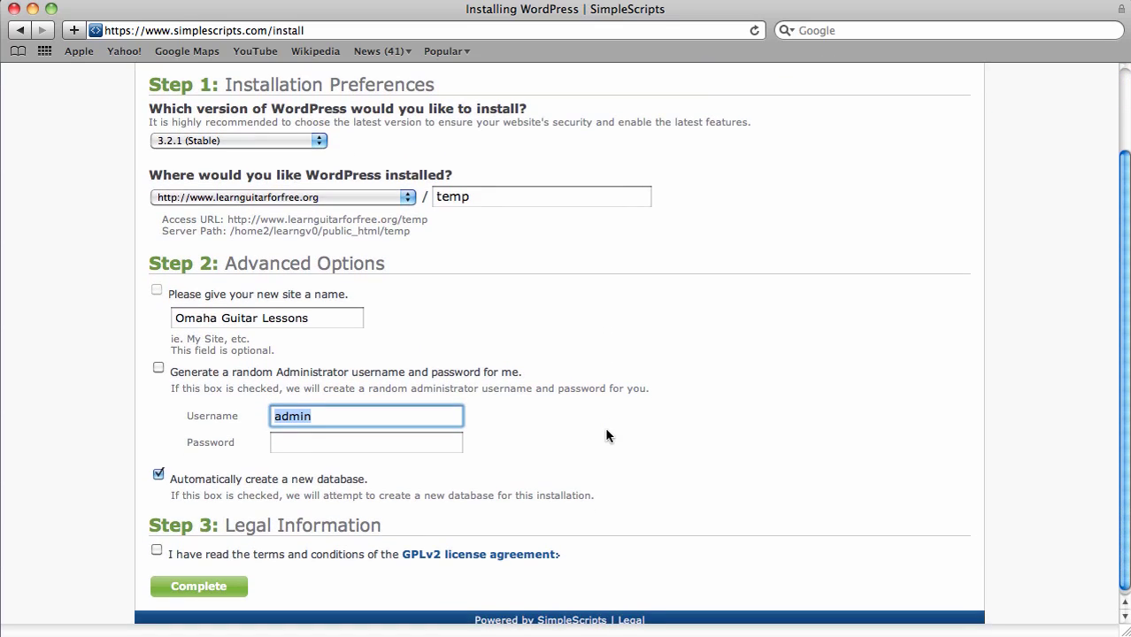
type("donnie")
key("Tab")
type("password")
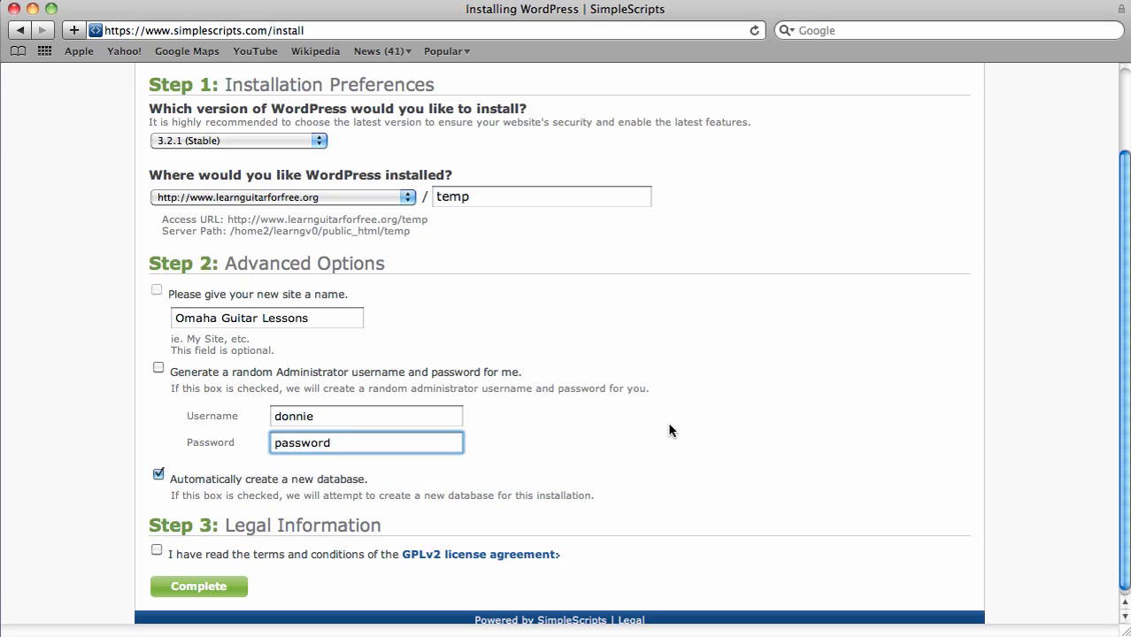
scroll(670, 430, "down", 1)
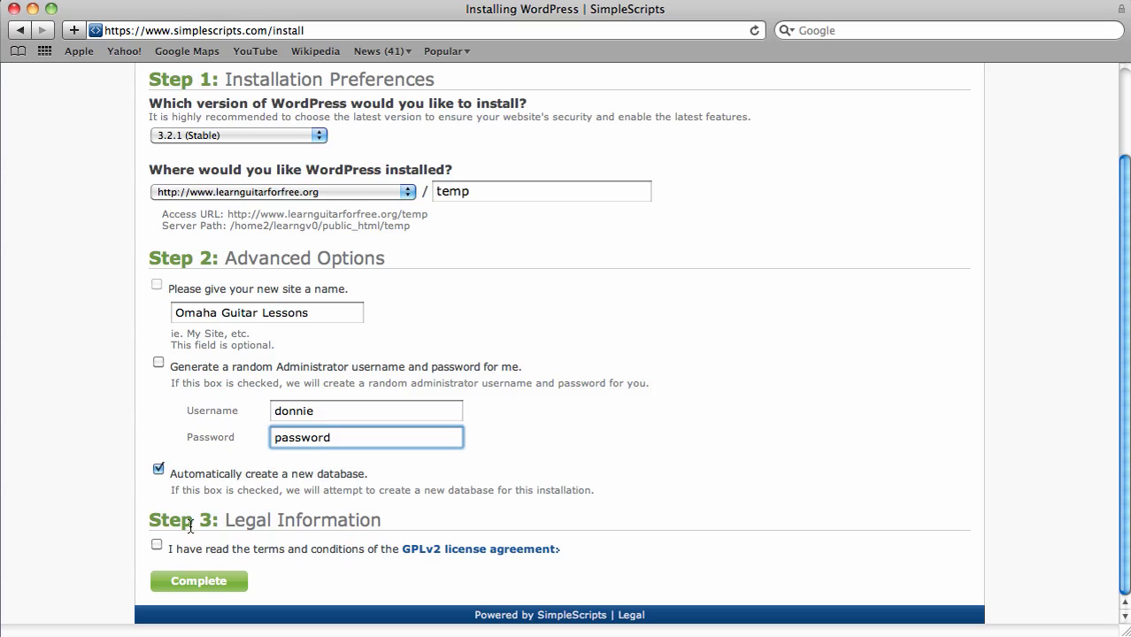
left_click(158, 545)
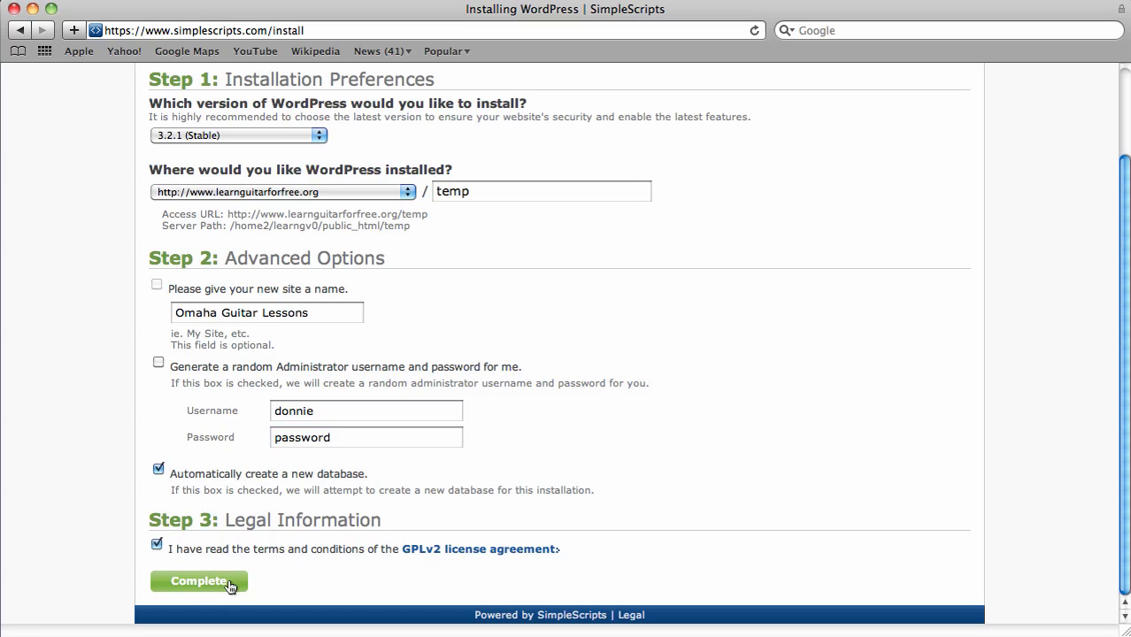
- Submit the WordPress form with Complete to begin installing into temp
left_click(211, 587)
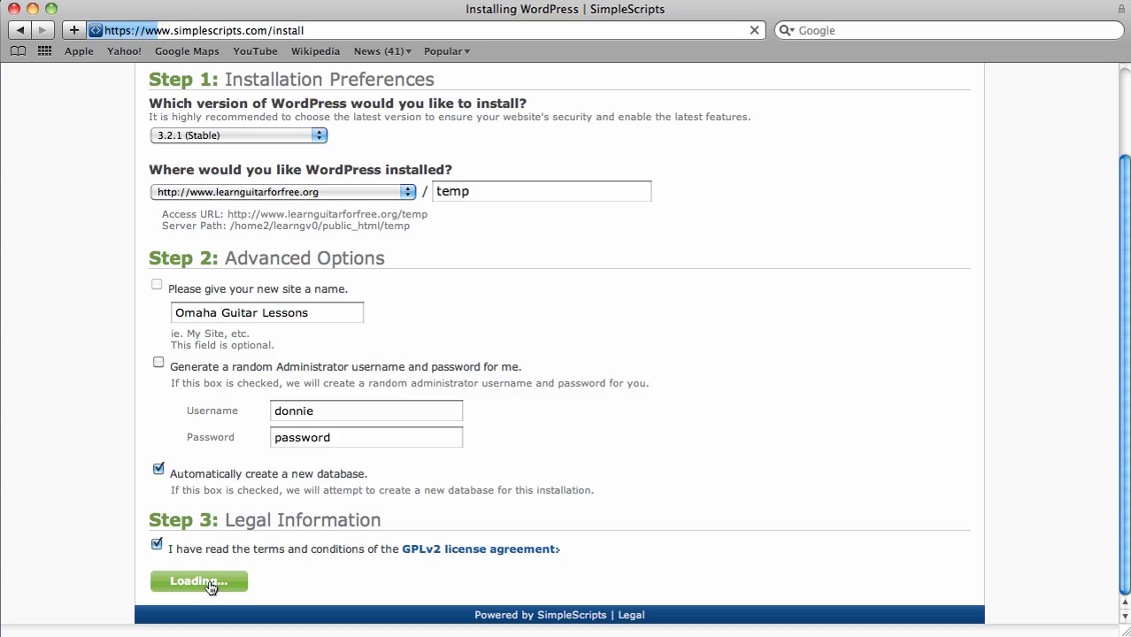